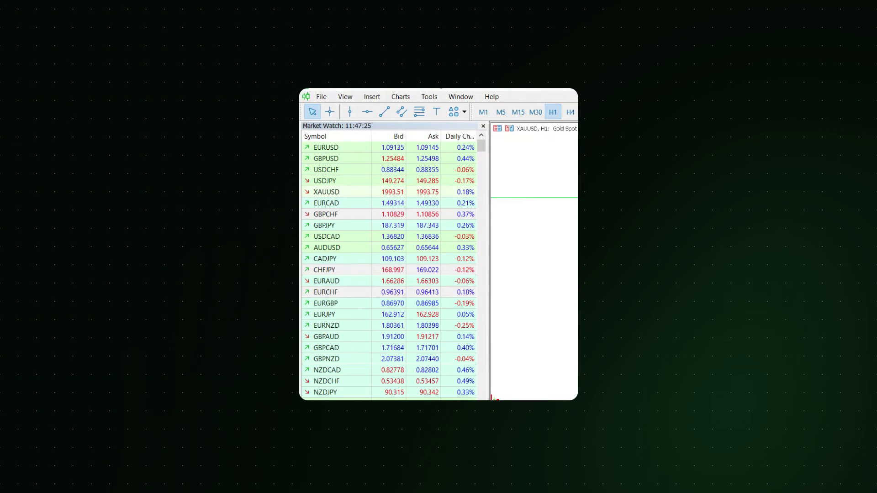
Open the terminal's data folder from the File menu.
left_click(321, 97)
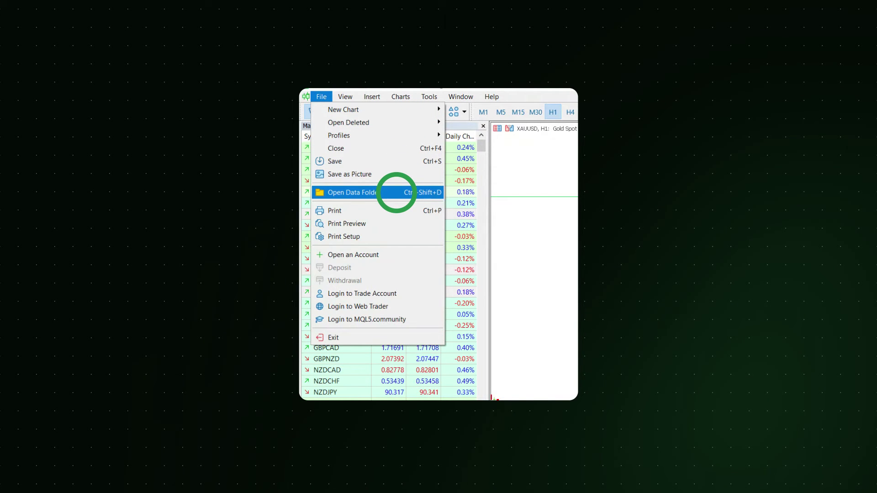
left_click(396, 192)
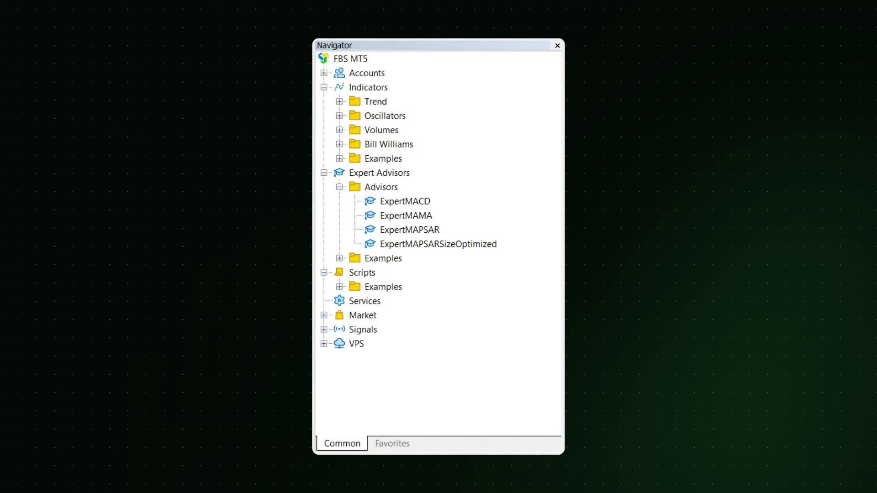
Attach ExpertMACD to the chart from its Navigator context menu to open its settings.
right_click(425, 201)
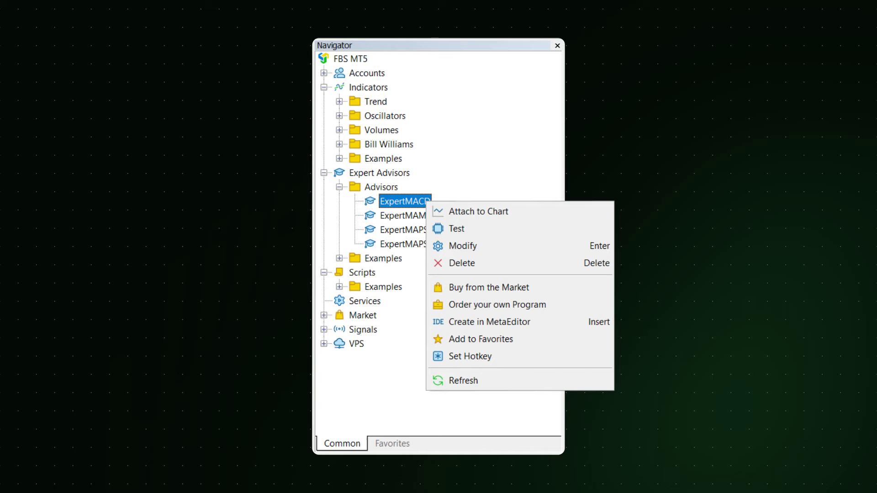
left_click(527, 212)
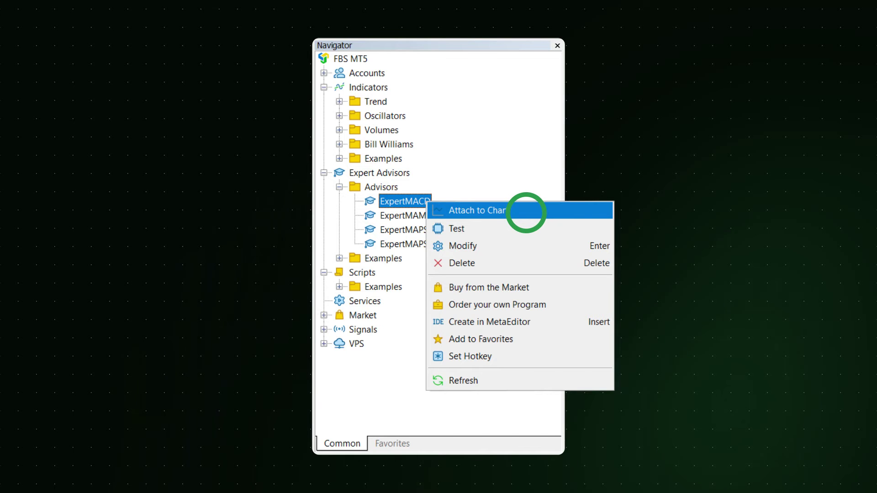
left_click(526, 213)
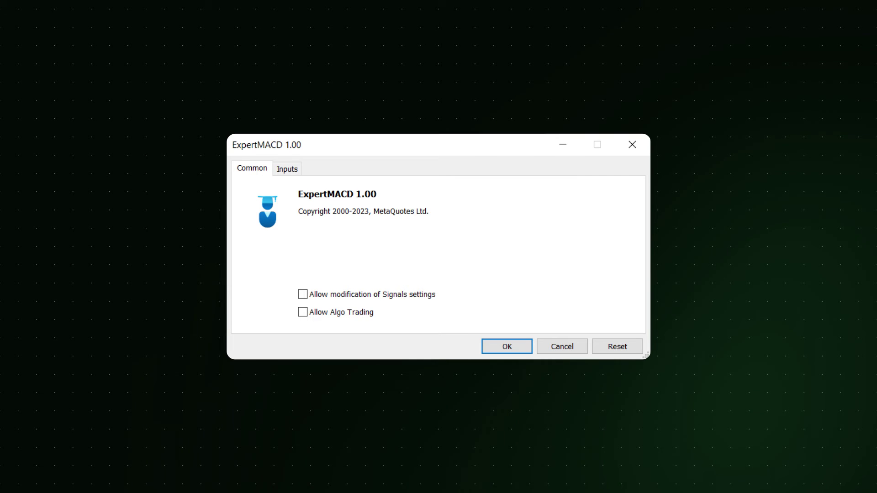
Allow Algo Trading for ExpertMACD and review its input parameters.
left_click(303, 312)
left_click(287, 168)
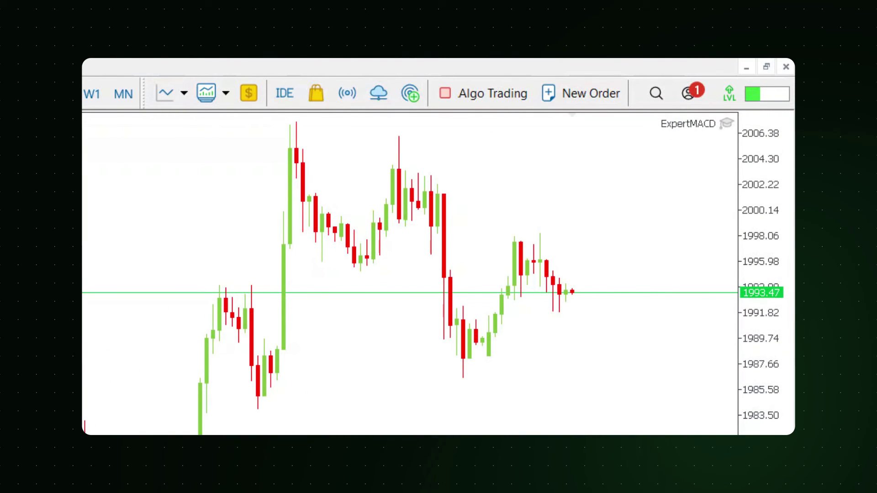
Turn on Algo Trading from the toolbar.
left_click(480, 93)
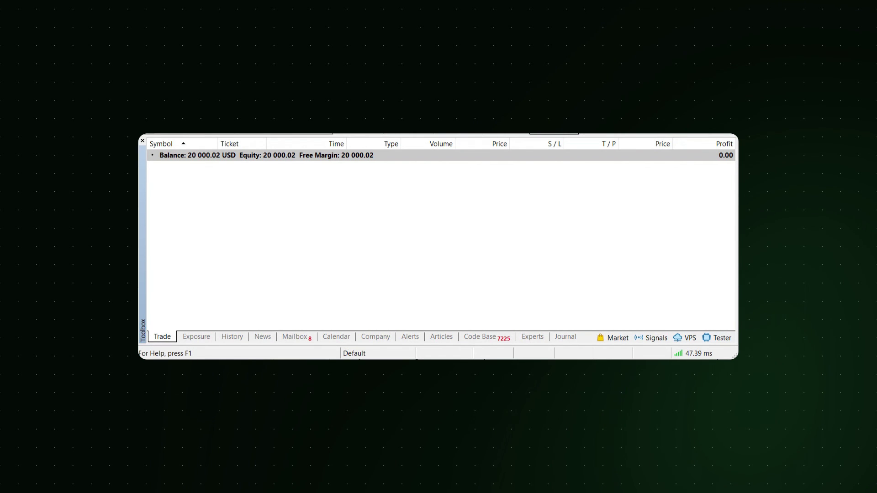
Show the Code Base library in the Toolbox.
left_click(486, 336)
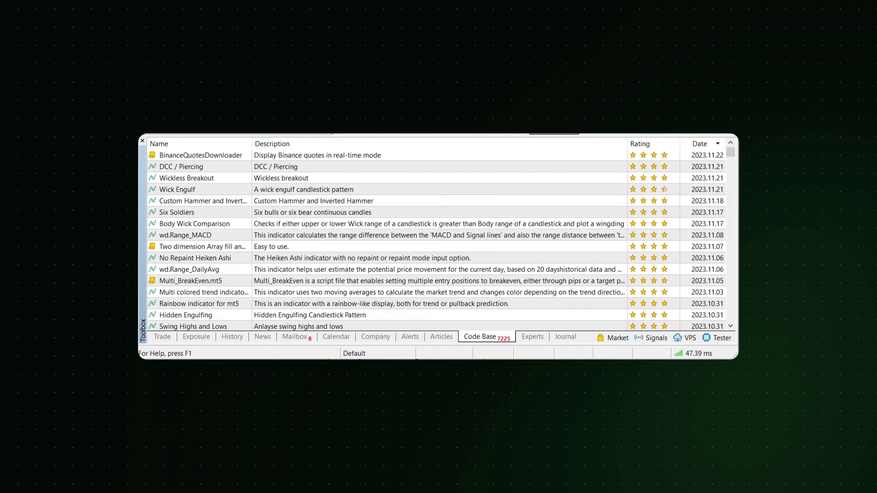
scroll(436, 240, "down", 1)
scroll(436, 241, "down", 3)
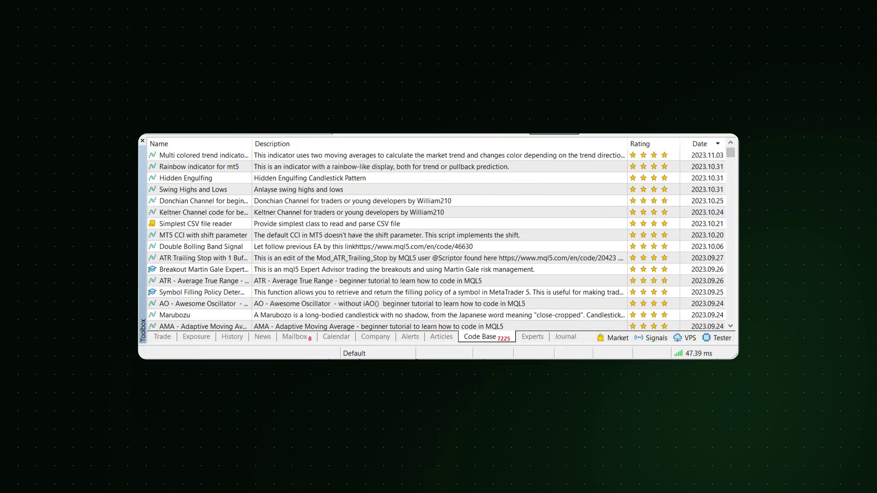
scroll(437, 240, "down", 2)
scroll(437, 240, "down", 2)
scroll(436, 240, "down", 3)
scroll(436, 240, "down", 1)
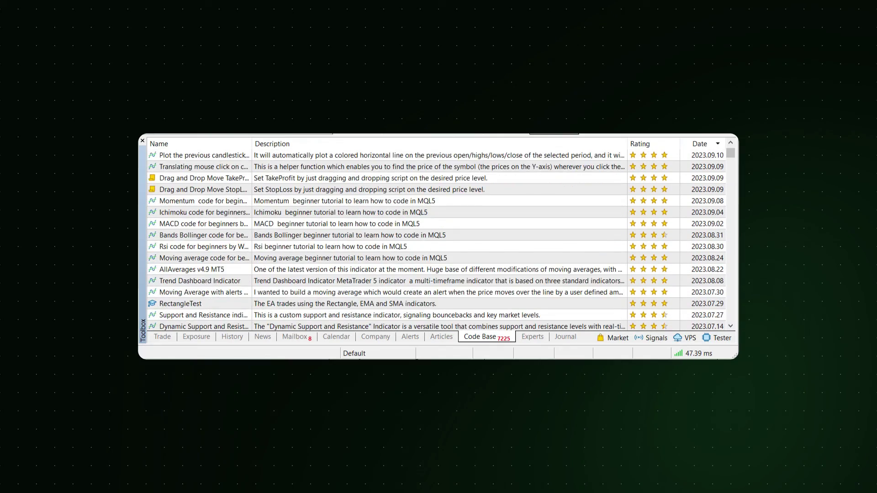
scroll(437, 239, "down", 2)
scroll(437, 240, "down", 4)
scroll(436, 240, "down", 4)
scroll(436, 240, "down", 4)
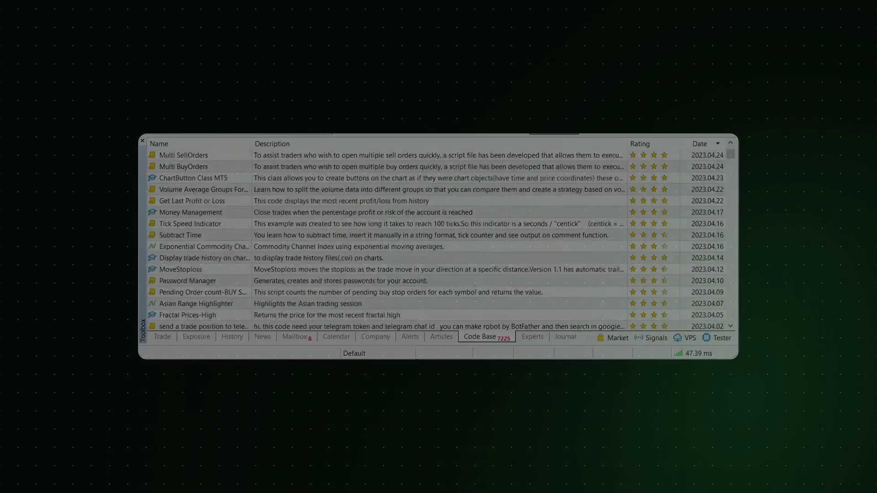